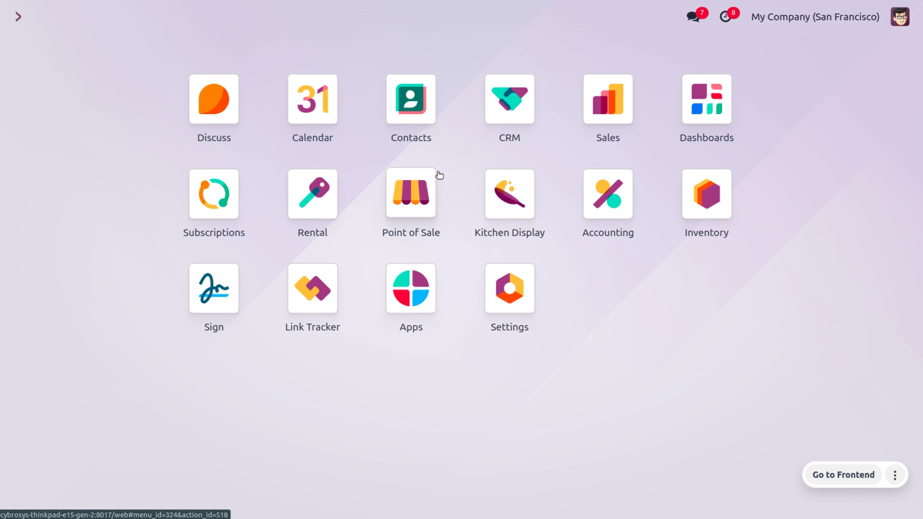
- In Sales settings, confirm Online Signature and 100% Online Payment are ticked, then save
type("sa")
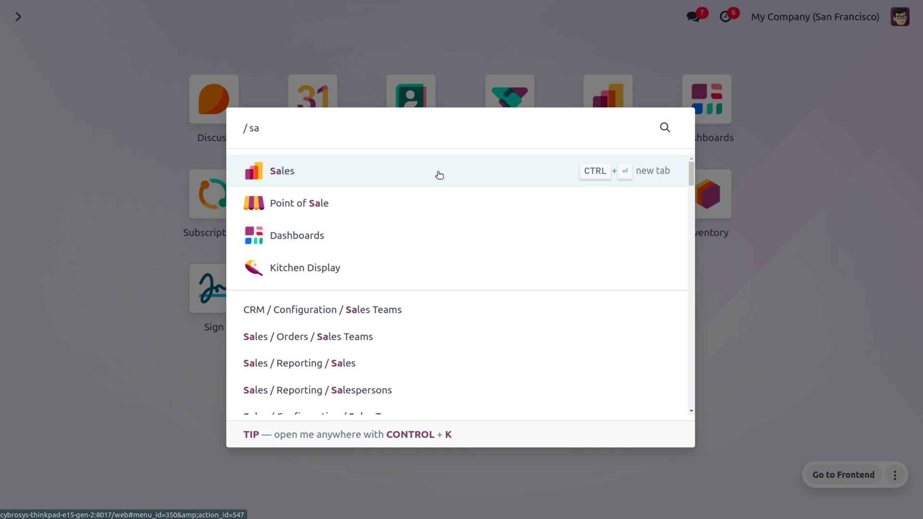
left_click(438, 175)
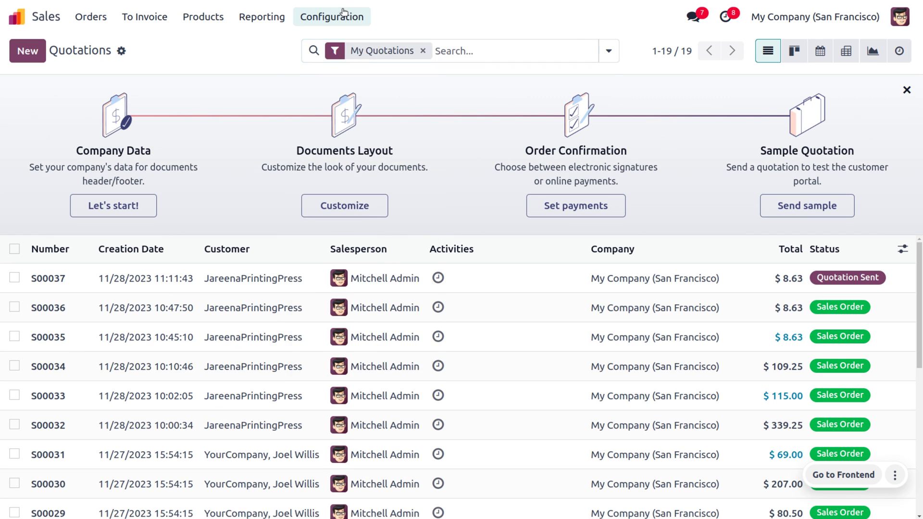
left_click(343, 12)
left_click(361, 42)
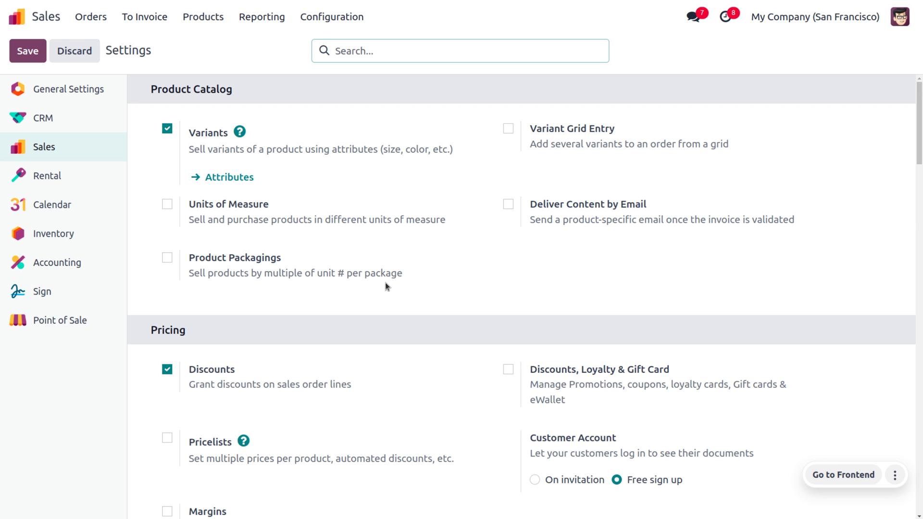
scroll(385, 286, "down", 6)
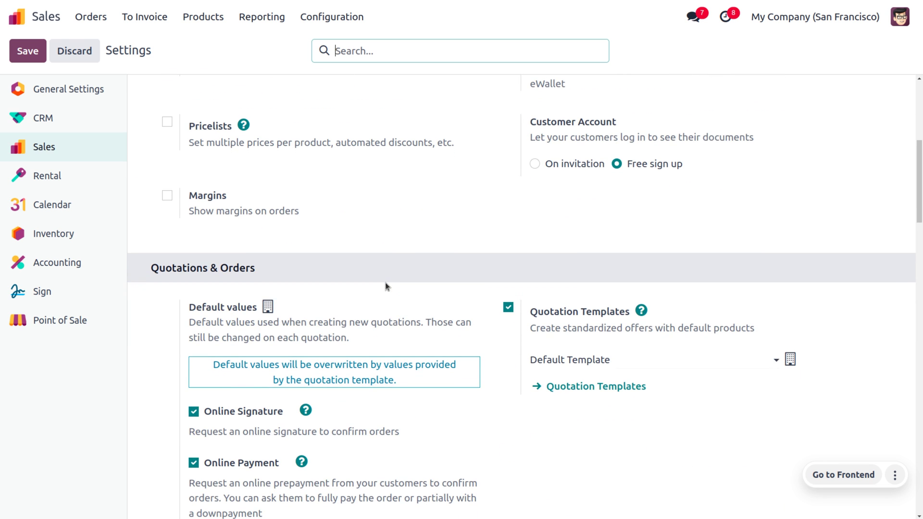
scroll(386, 286, "down", 10)
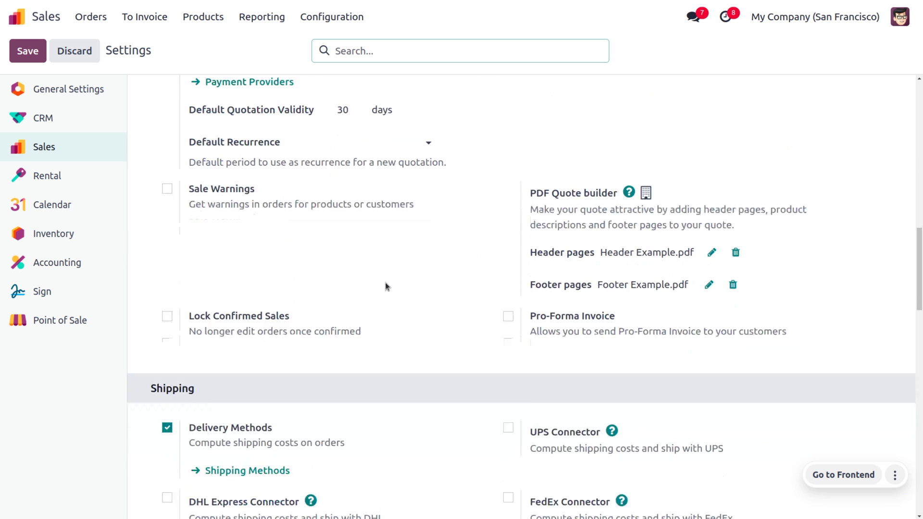
scroll(386, 285, "down", 9)
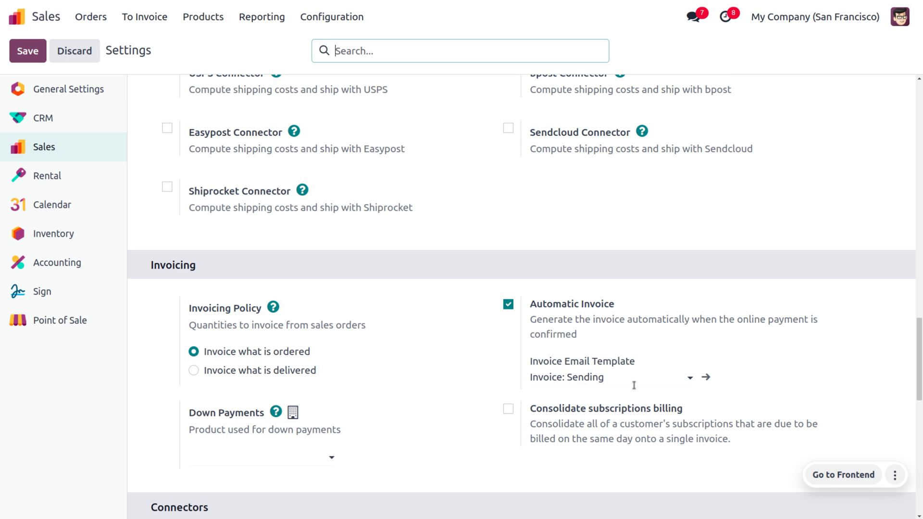
scroll(633, 384, "up", 6)
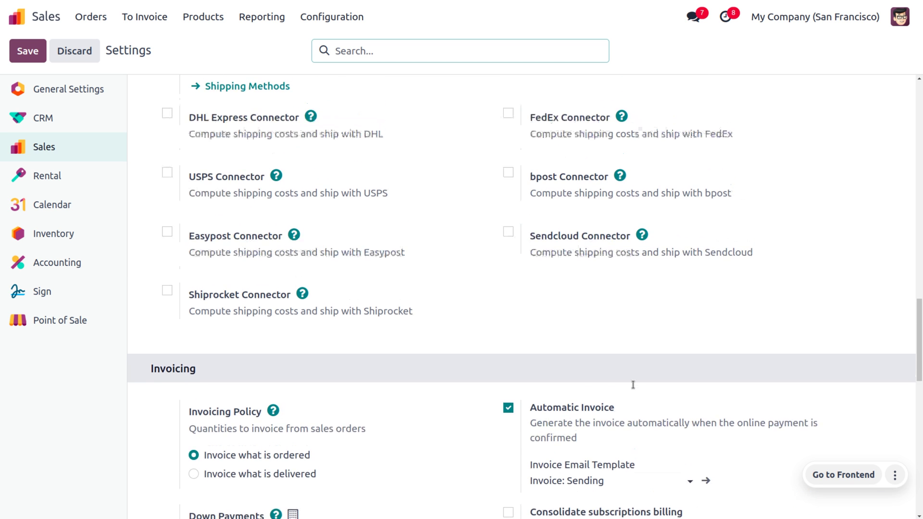
scroll(633, 385, "up", 8)
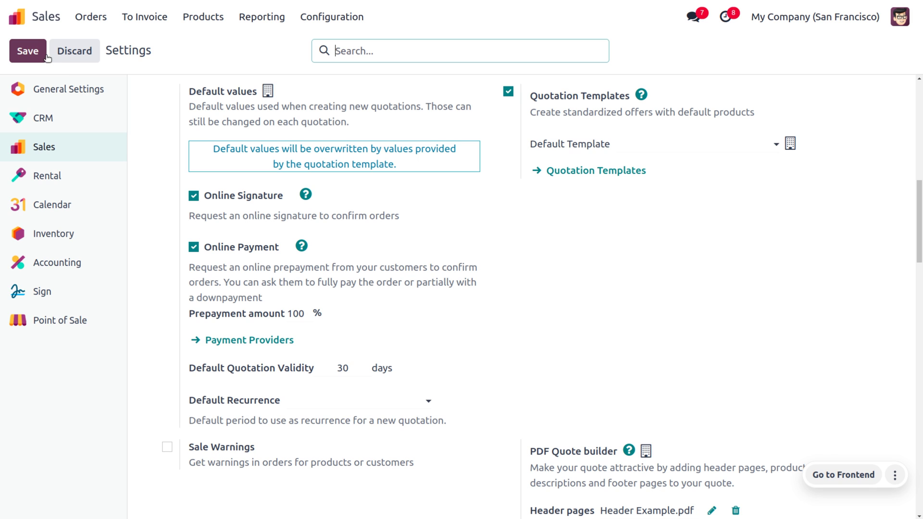
left_click(241, 339)
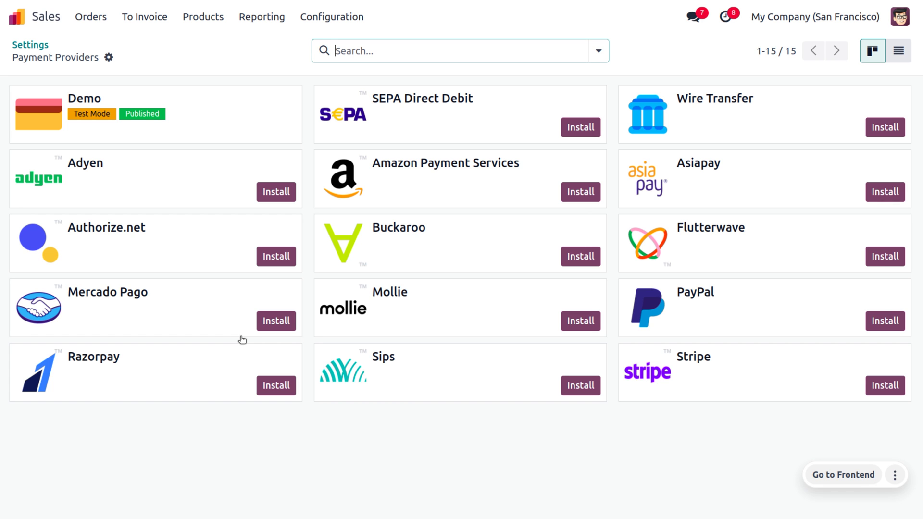
- Review the Demo provider: published, Test Mode, Demo payment method, express checkout, Bank journal
left_click(189, 104)
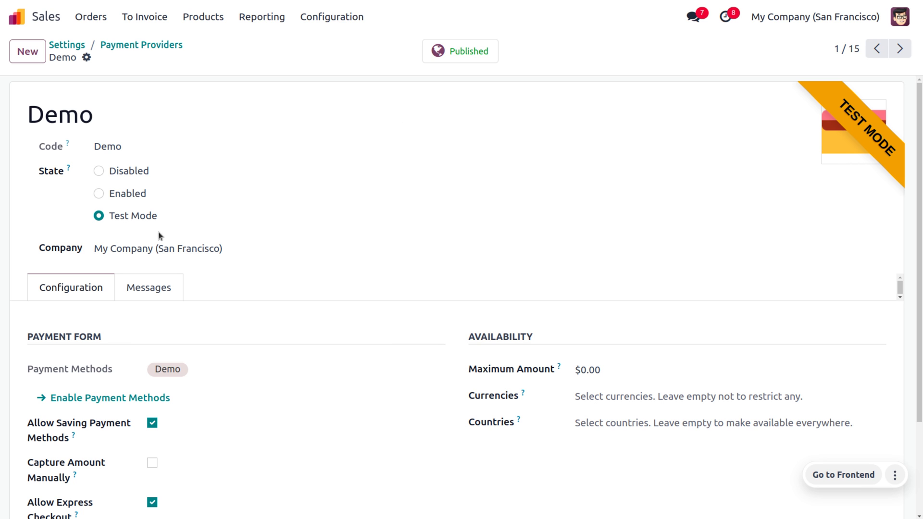
scroll(160, 236, "down", 2)
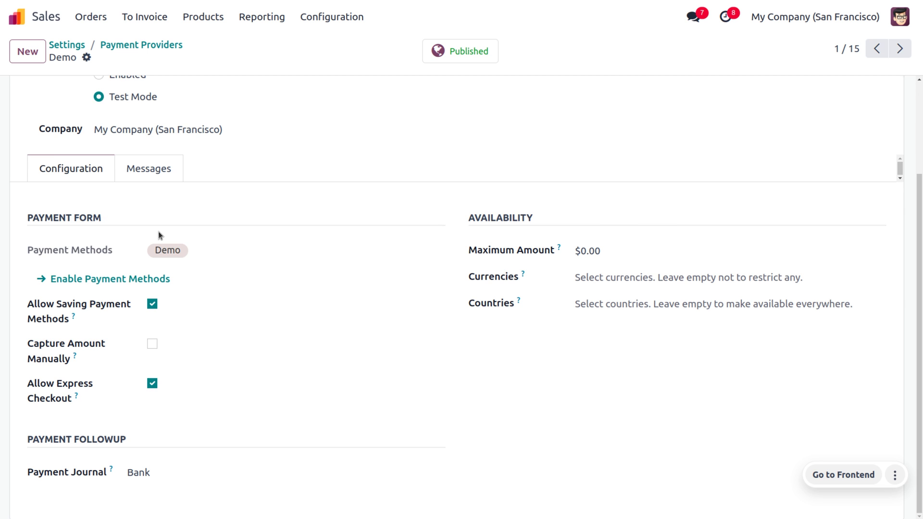
scroll(157, 232, "up", 2)
scroll(159, 214, "down", 2)
scroll(255, 304, "up", 2)
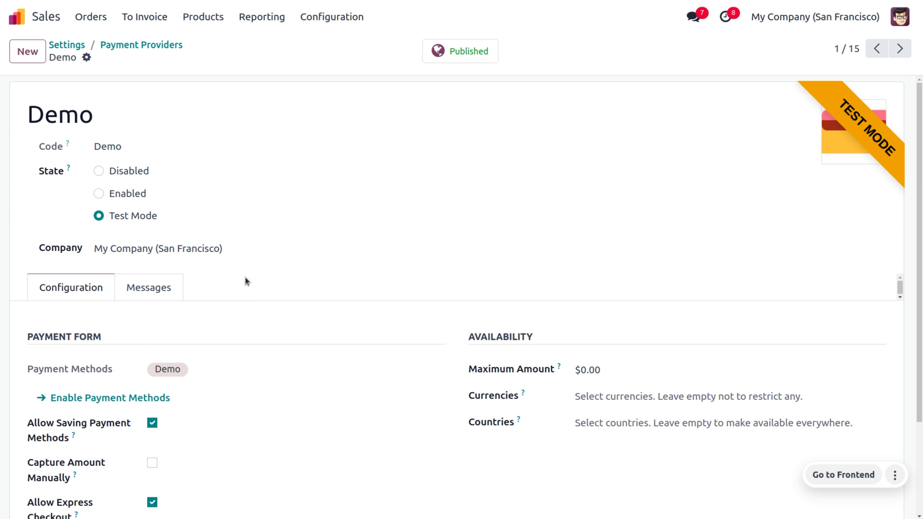
left_click(91, 17)
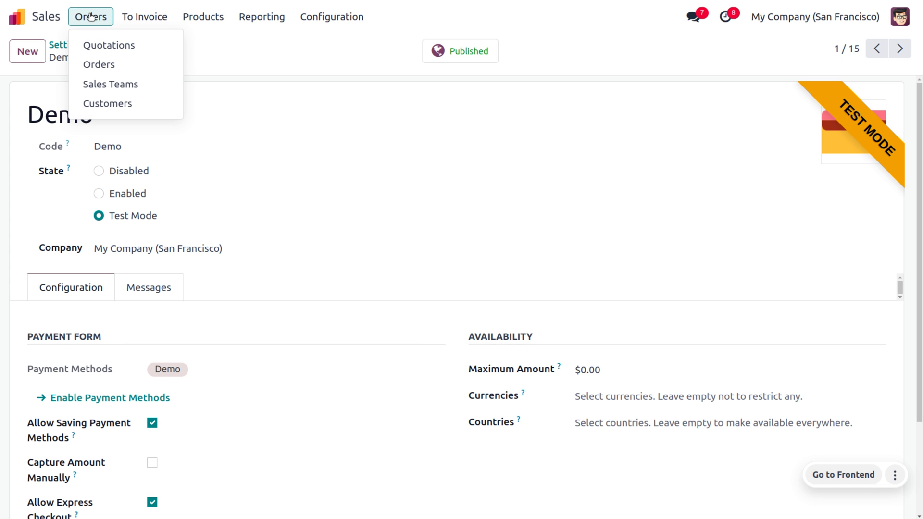
- Open Deco Addict from the Sales Customers list and show its actions menu
left_click(116, 101)
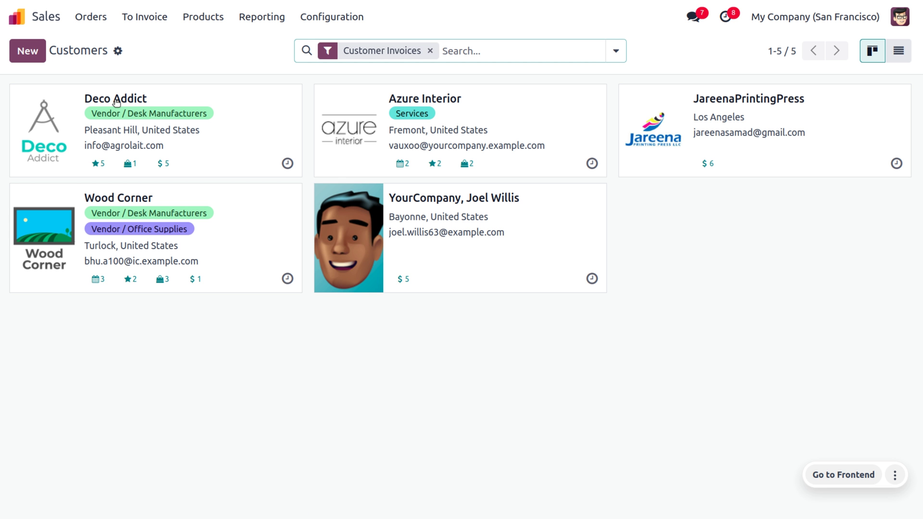
left_click(237, 98)
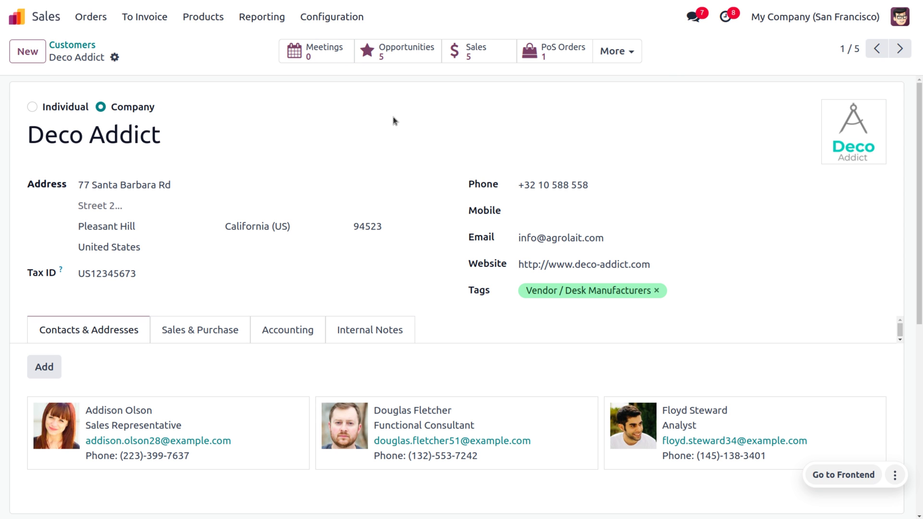
left_click(115, 57)
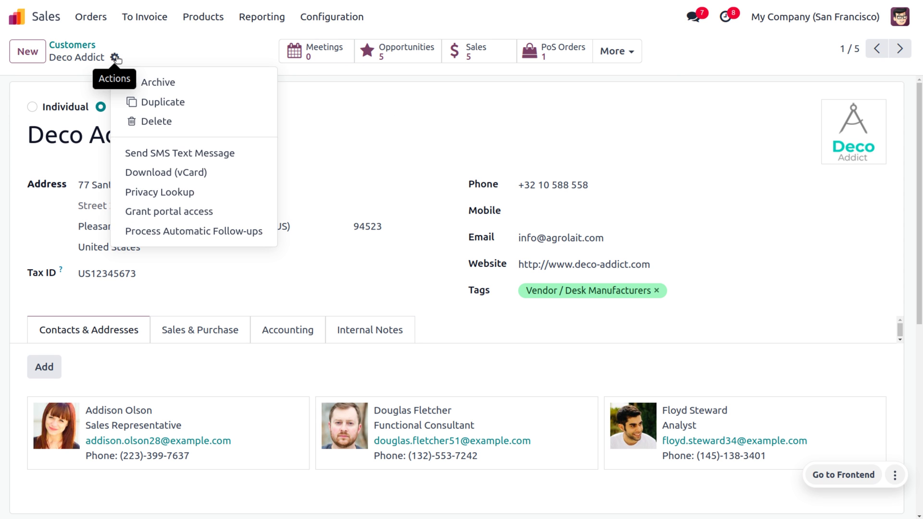
- Grant the main Deco Addict contact portal access, then go back to the apps home screen
left_click(205, 211)
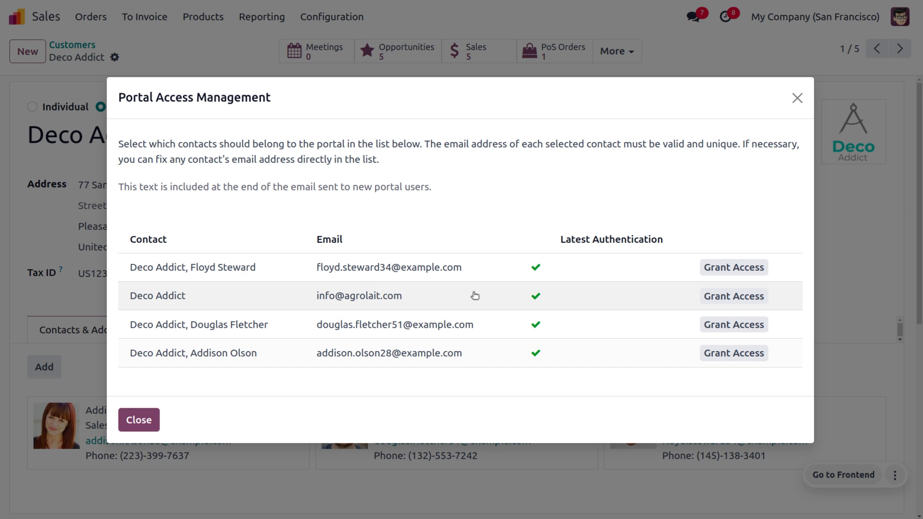
left_click(716, 295)
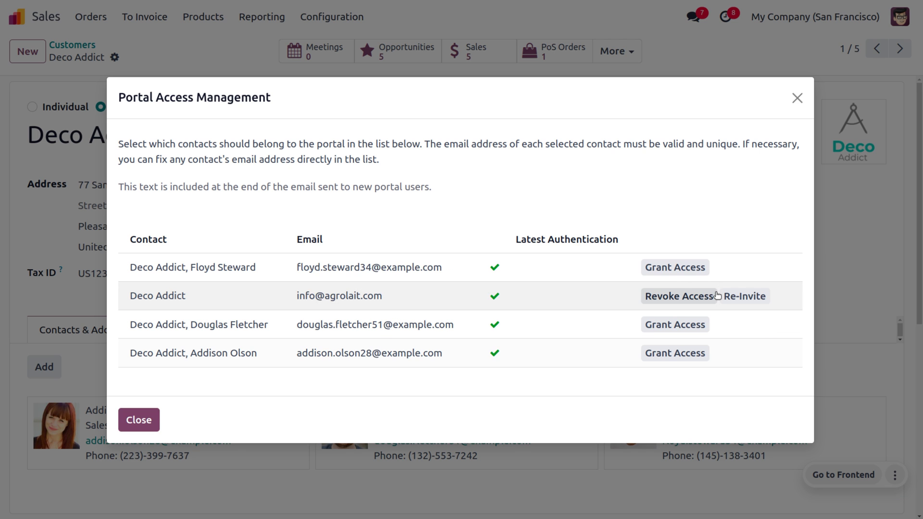
left_click(137, 420)
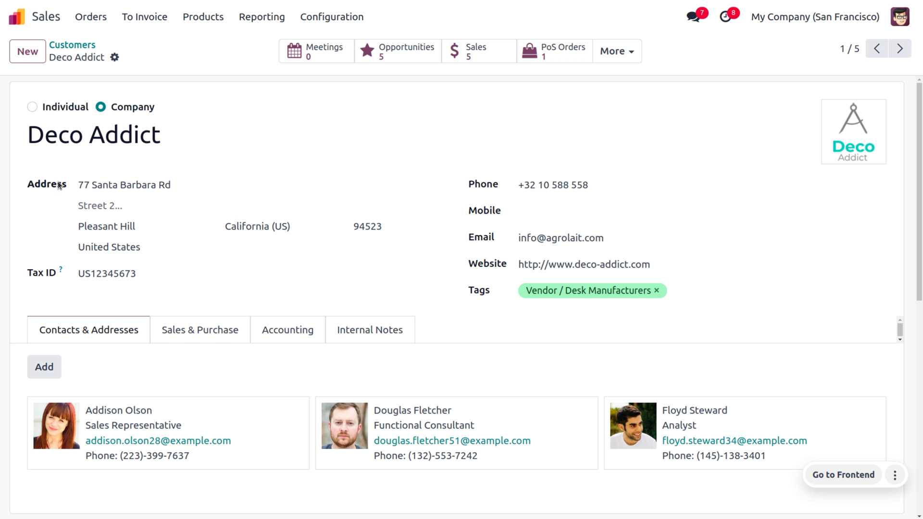
left_click(23, 20)
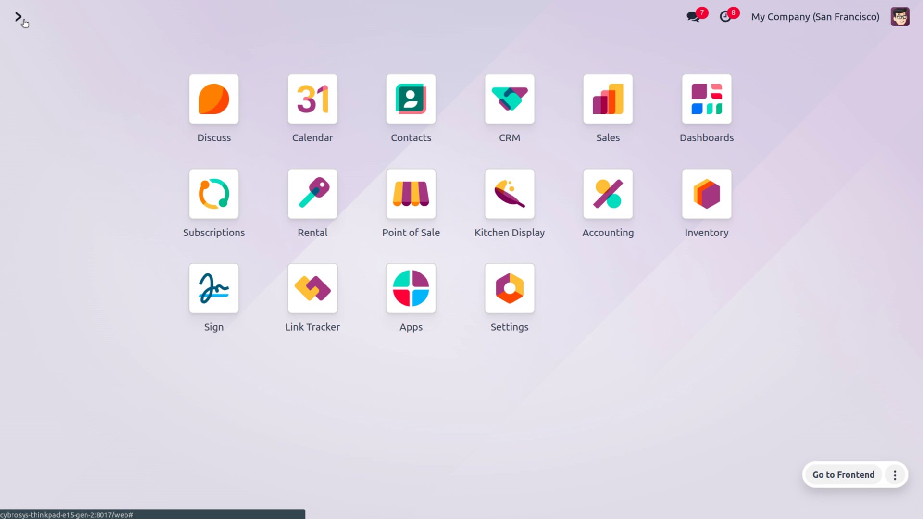
- In Settings > Users, list all users and open Deco Addict to see its invitation banner
type("se")
key("Return")
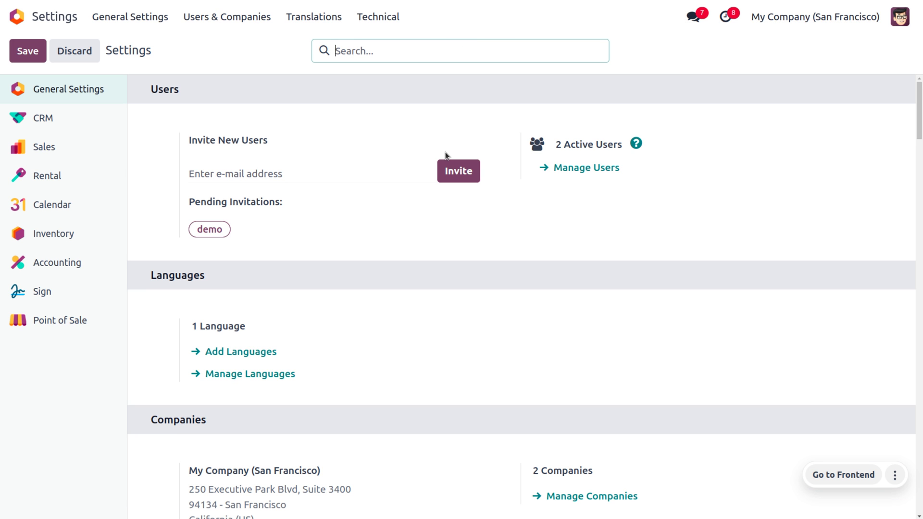
left_click(559, 169)
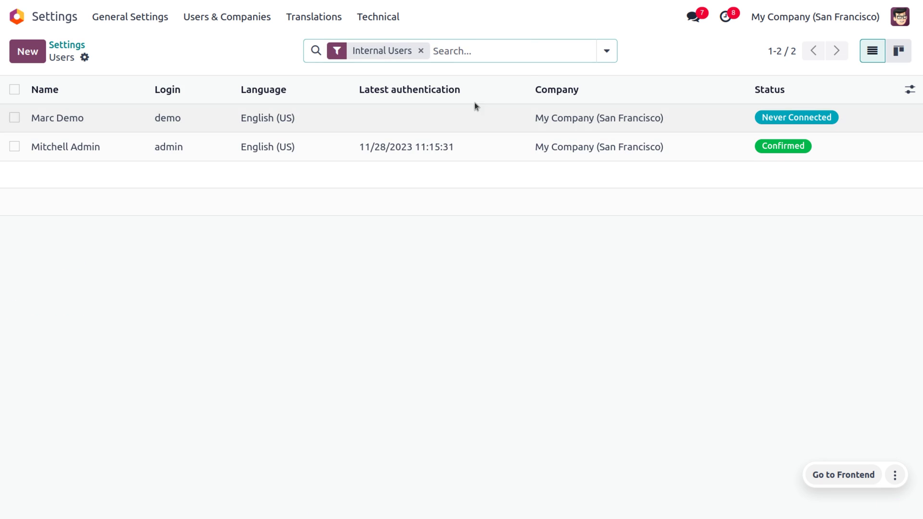
left_click(421, 51)
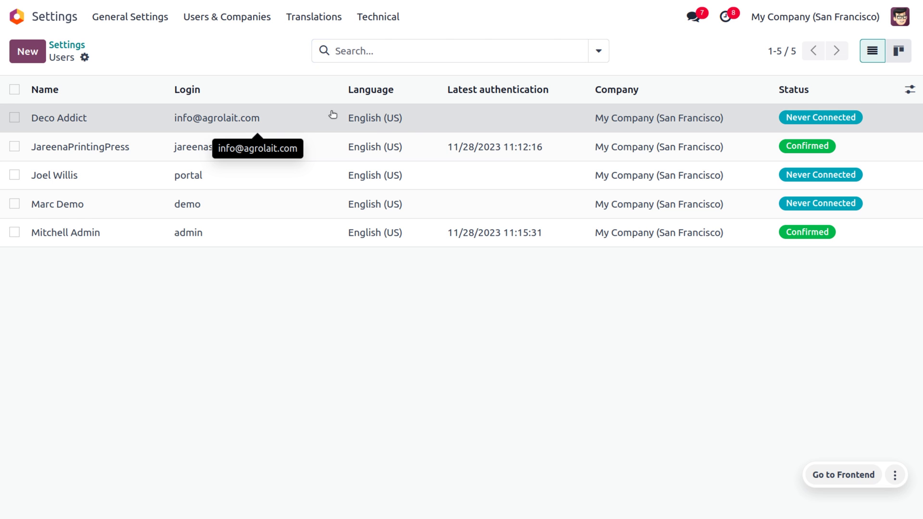
left_click(331, 115)
scroll(269, 289, "down", 2)
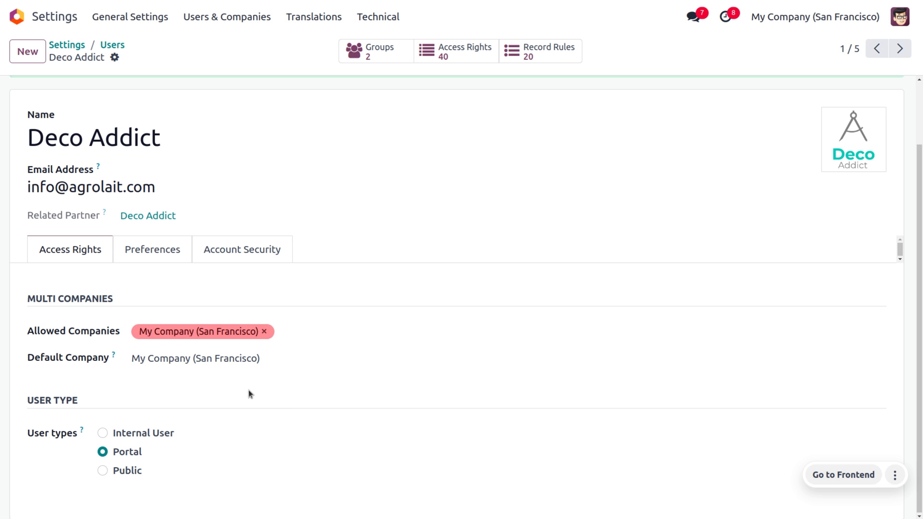
scroll(249, 390, "up", 2)
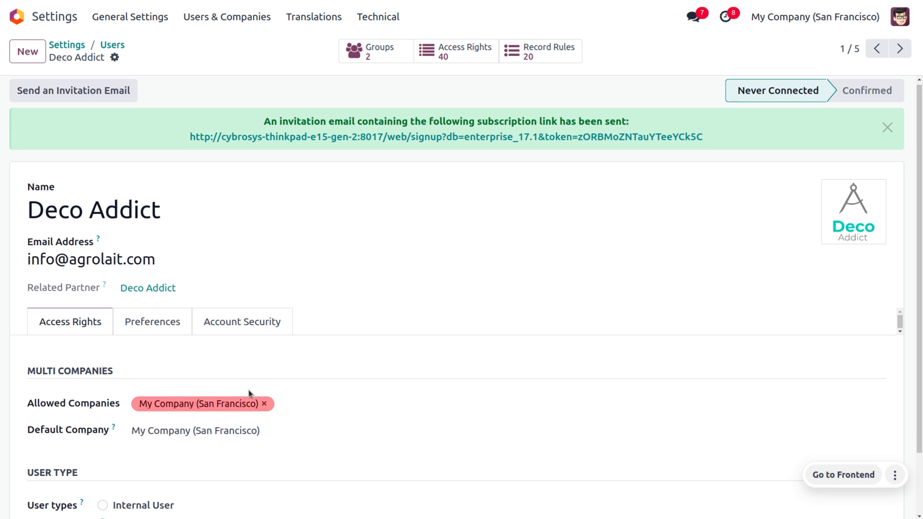
- Set a new password for the Deco Addict portal user via Change Password
left_click(186, 260)
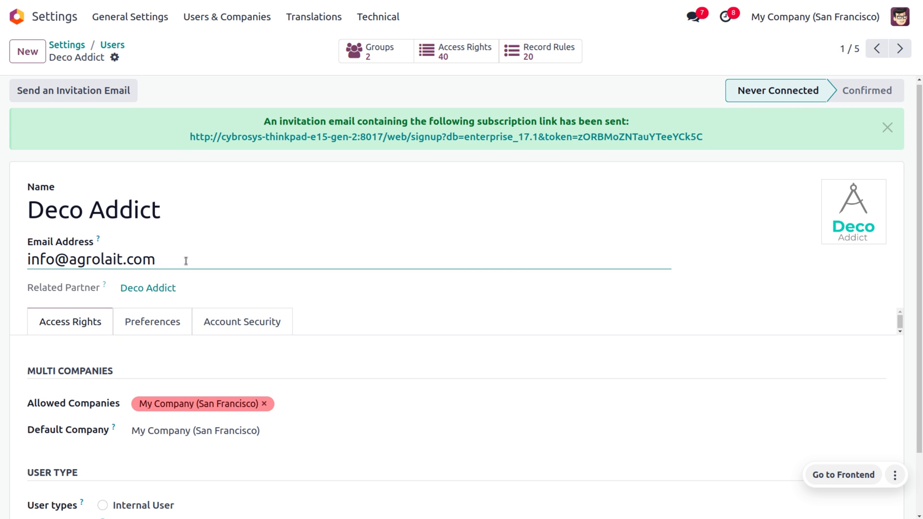
left_click(115, 57)
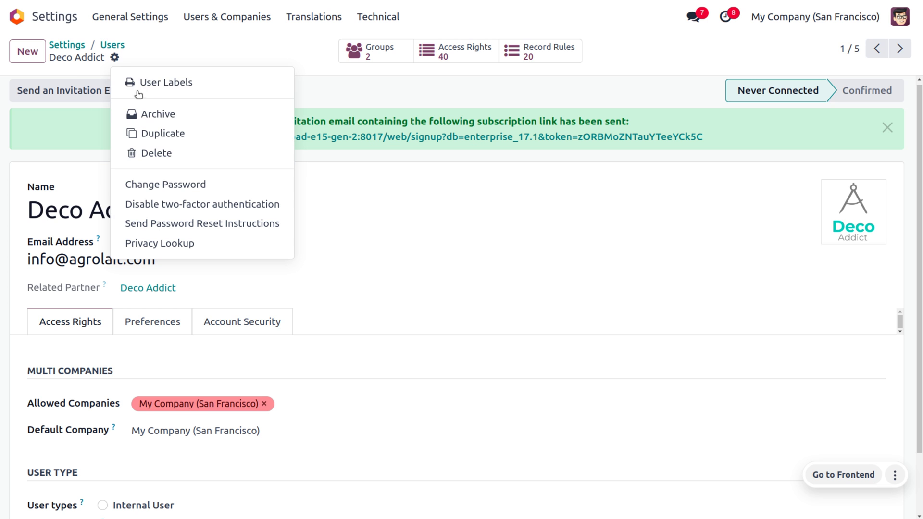
left_click(185, 187)
left_click(543, 220)
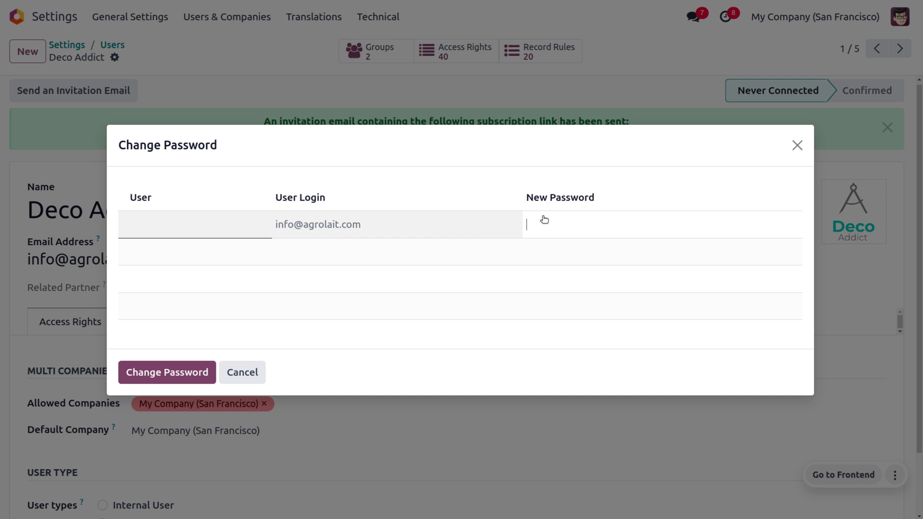
type("*********")
left_click(195, 374)
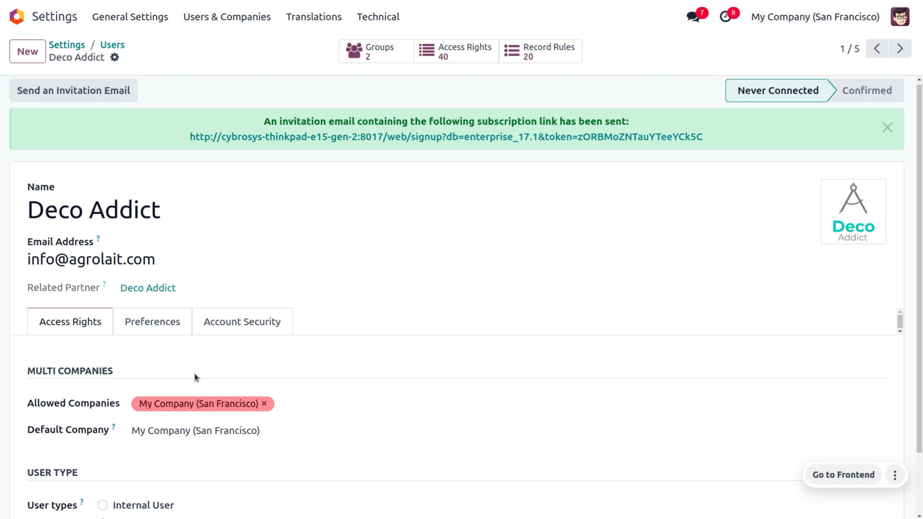
- Select the user's login e-mail address and return to the apps home screen
left_click(166, 259)
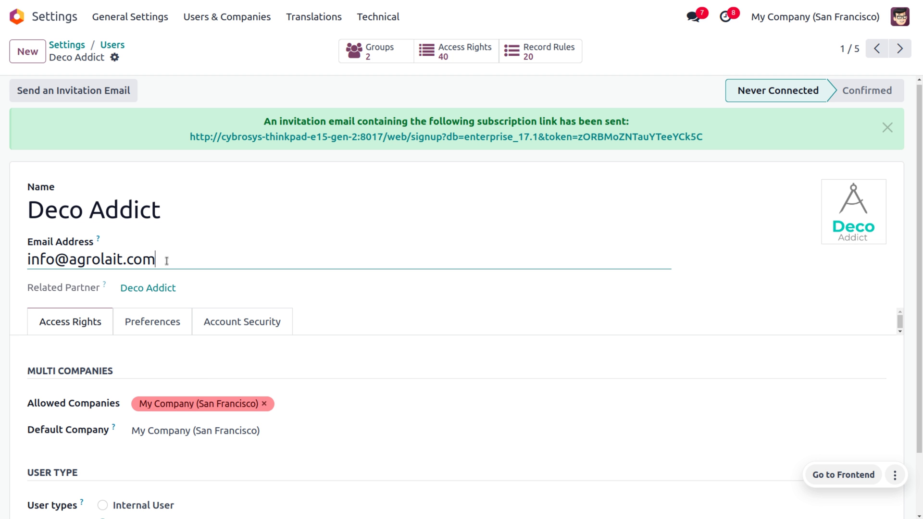
key("ctrl+a")
key("ctrl+c")
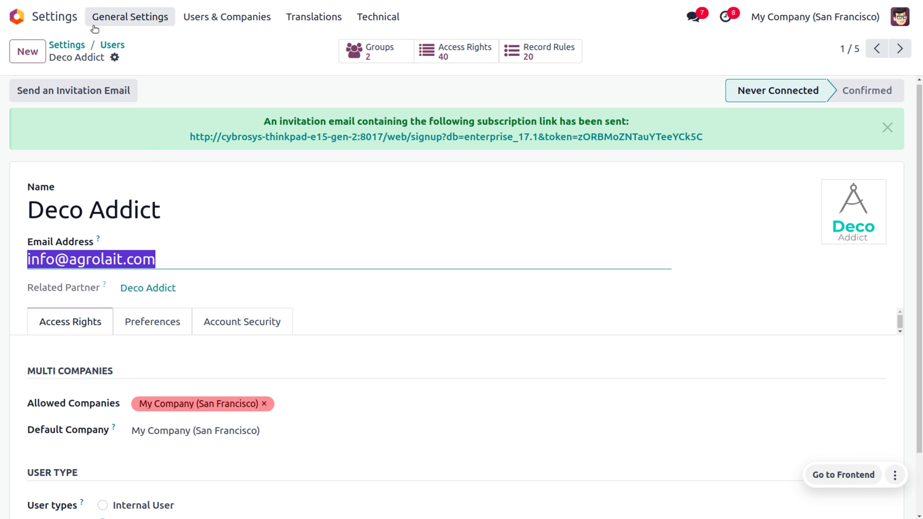
left_click(21, 26)
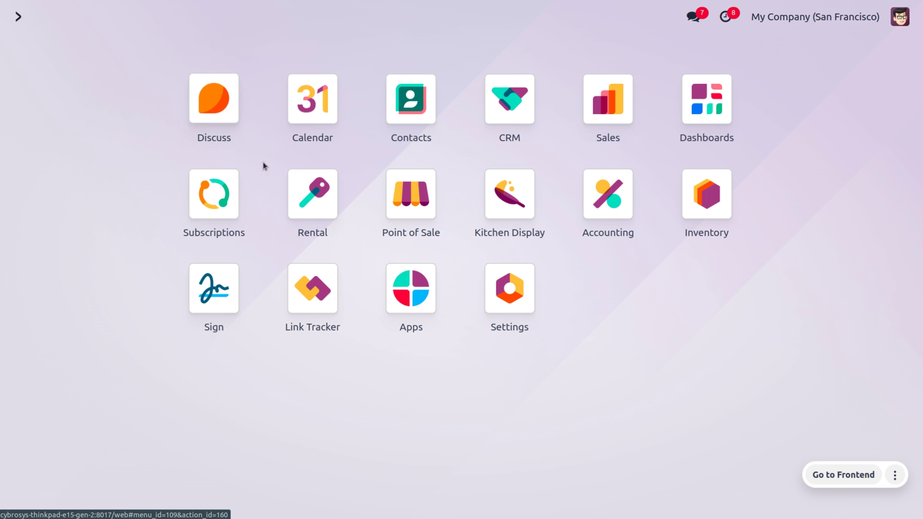
- Start a new Sales quotation with customer Deco Addict, checking its contact record
type("sa")
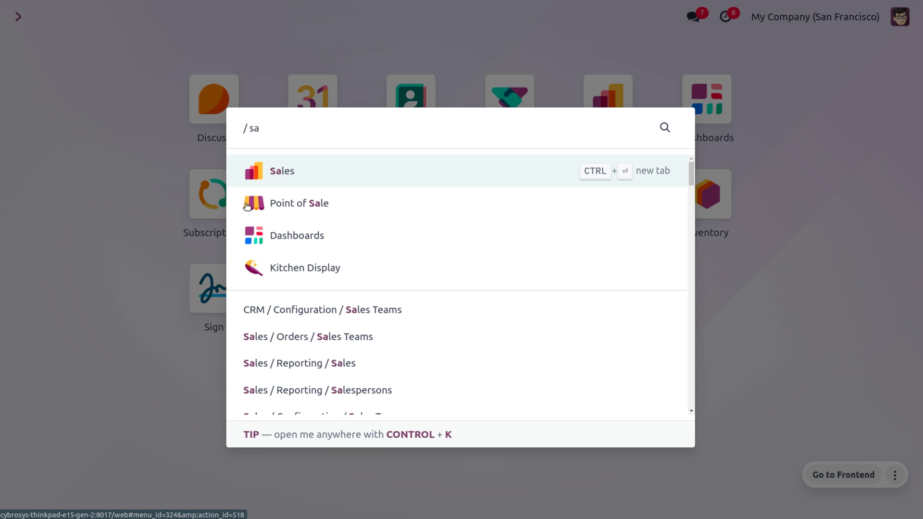
key("Return")
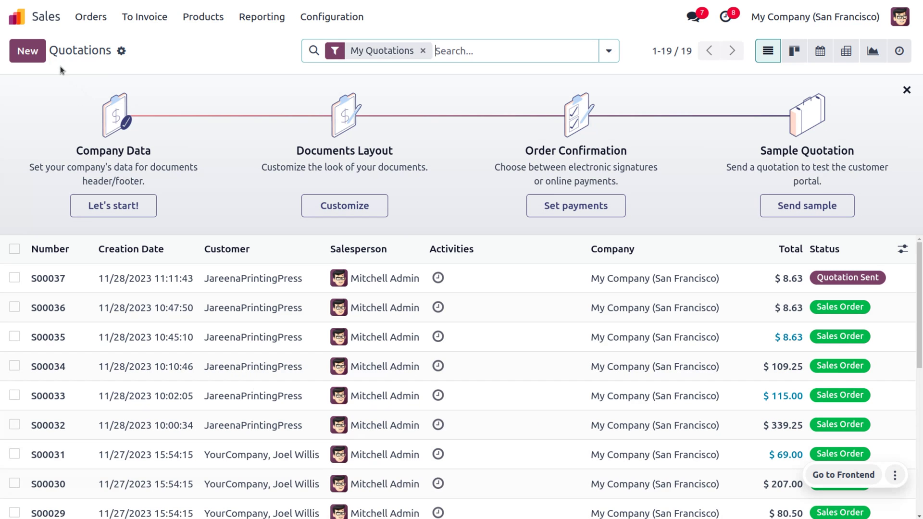
left_click(39, 53)
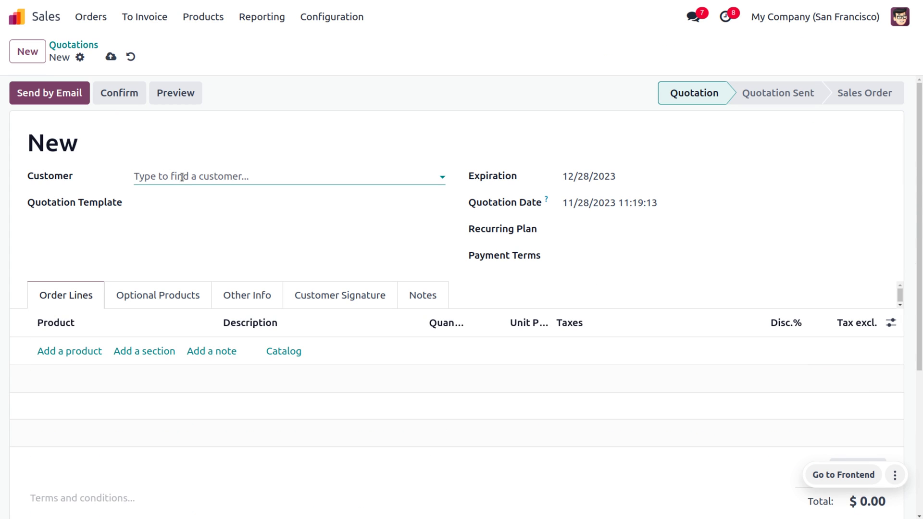
left_click(182, 176)
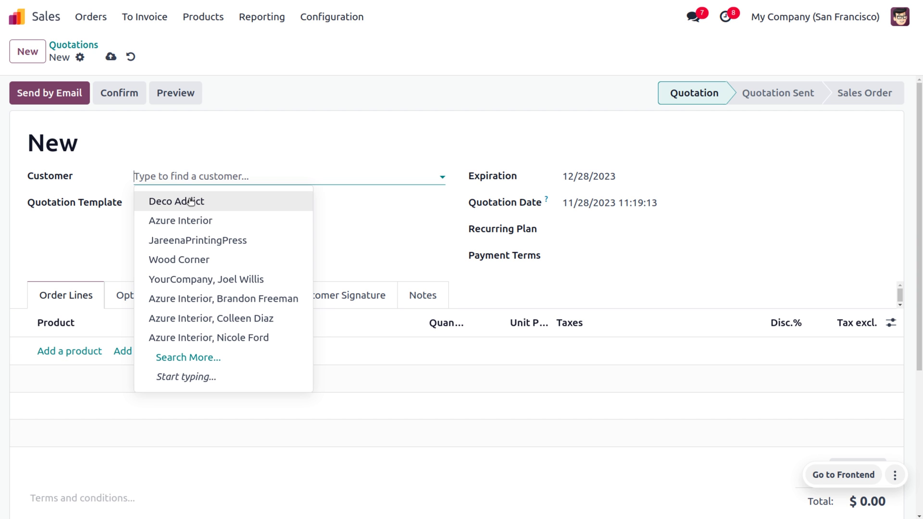
left_click(190, 199)
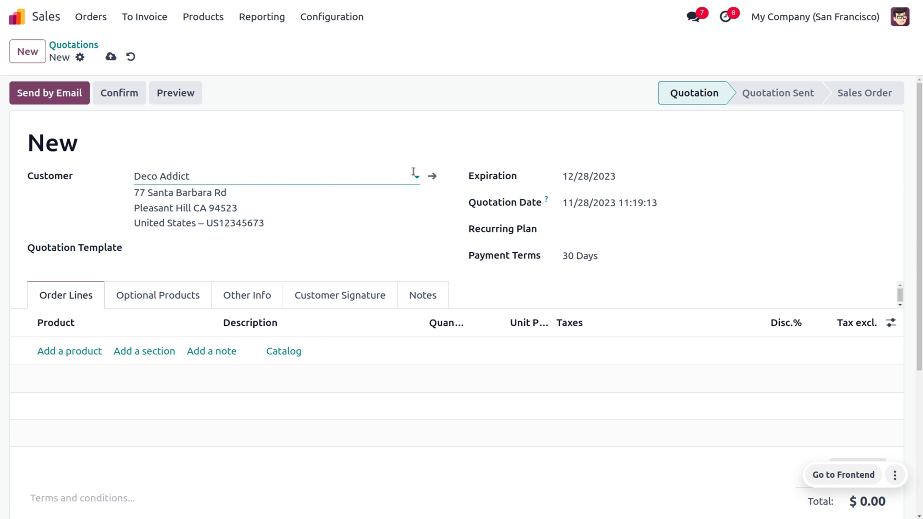
left_click(428, 179)
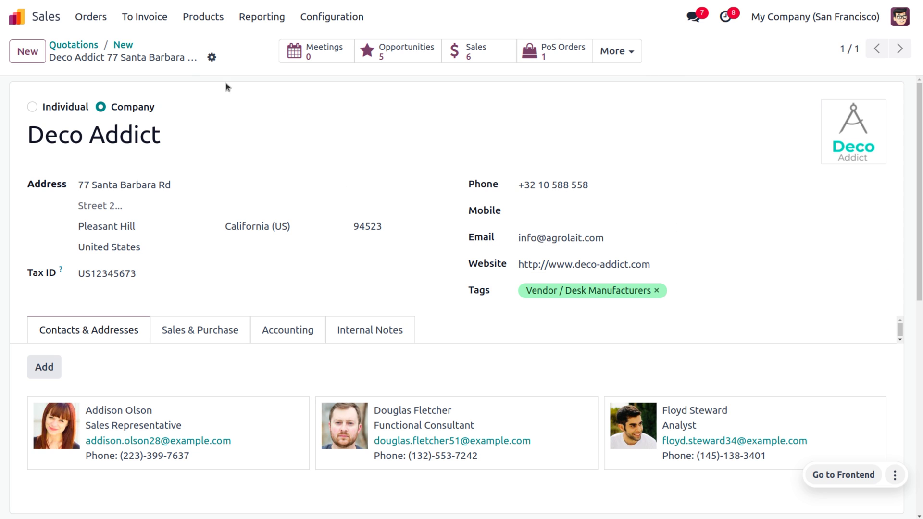
left_click(117, 46)
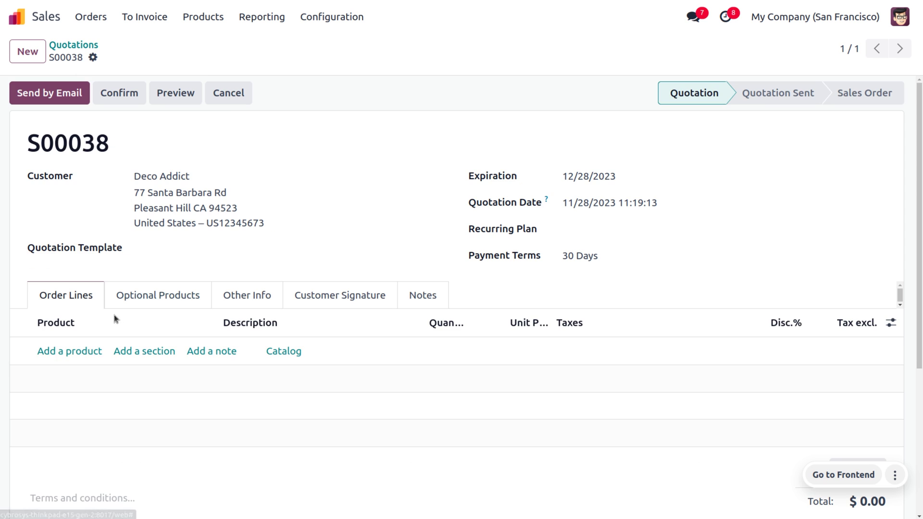
- Add 10 Bacon Burgers at 7.50 to S00038, save, and prepare its quotation email
left_click(82, 351)
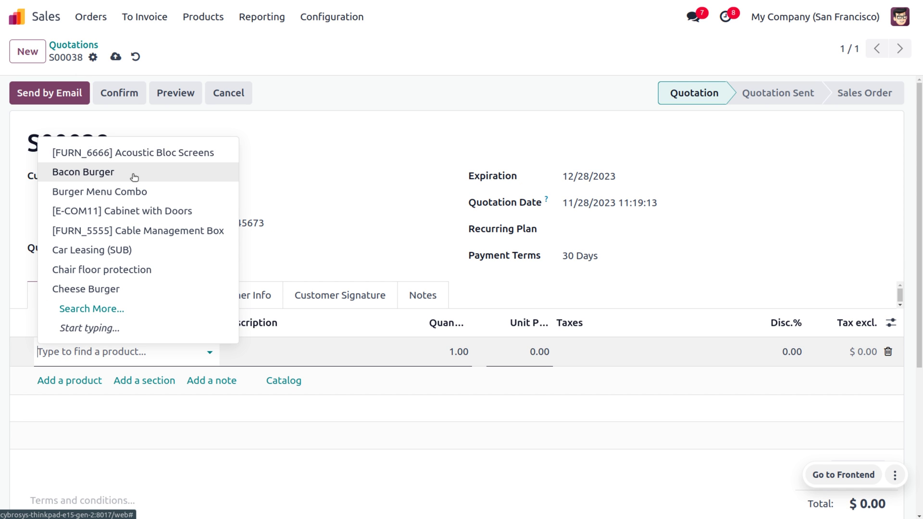
left_click(134, 177)
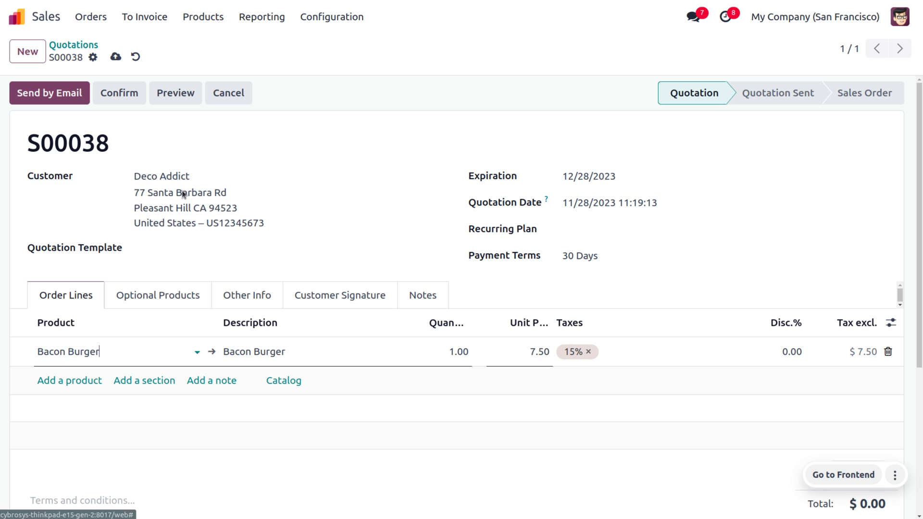
left_click(447, 356)
type("10")
left_click(379, 119)
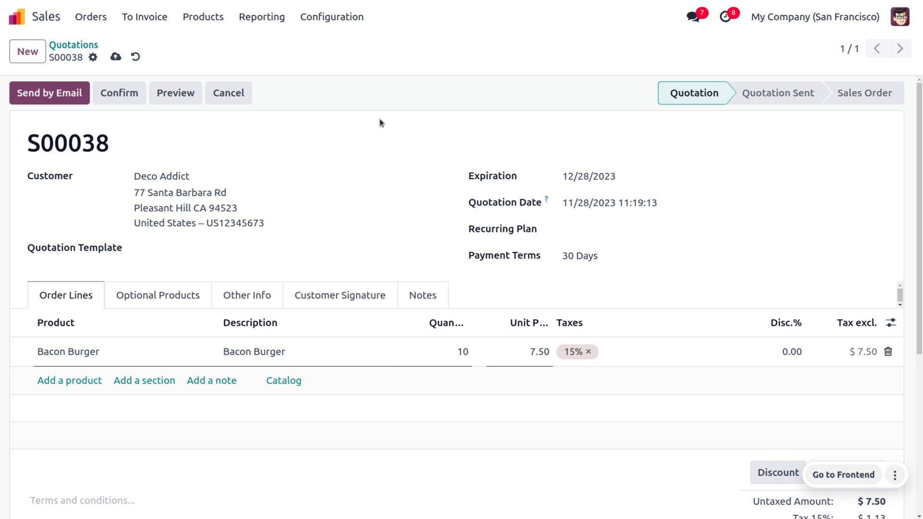
left_click(115, 57)
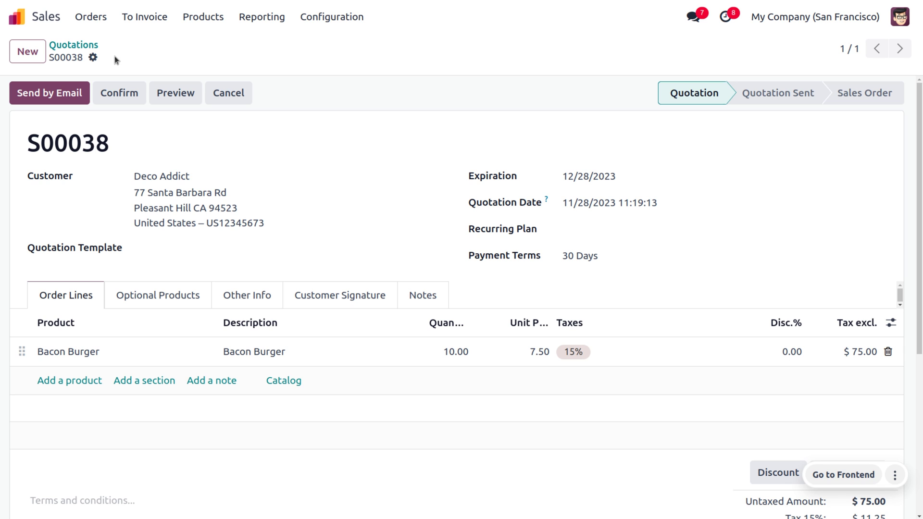
left_click(63, 88)
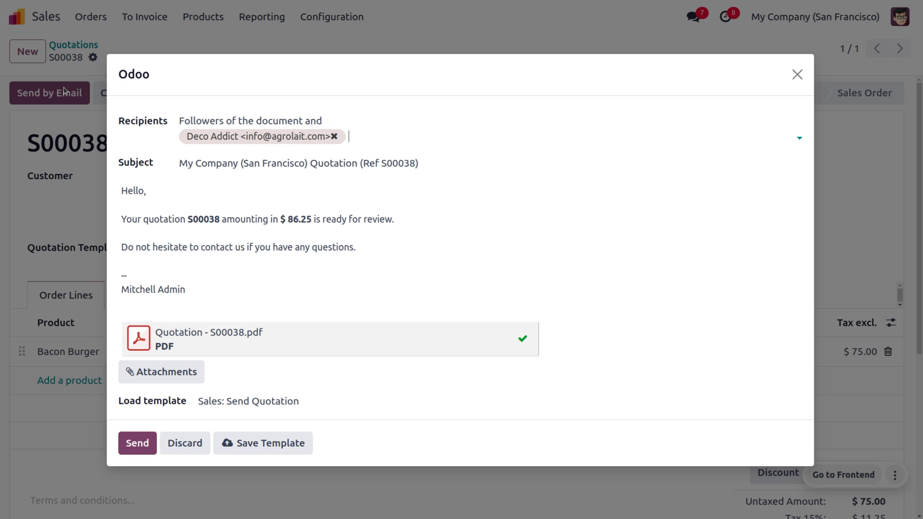
- Send the S00038 quotation email to Deco Addict, moving it to Quotation Sent
left_click(136, 443)
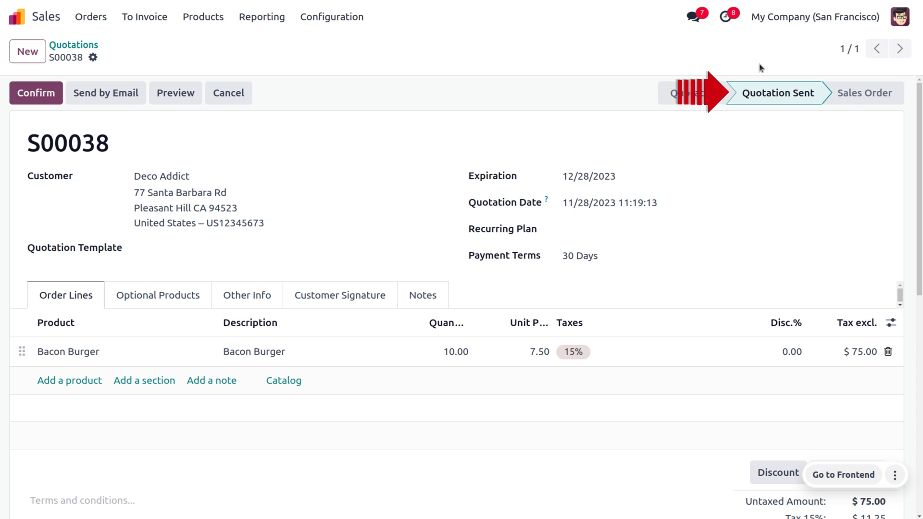
left_click(899, 17)
- Log out and sign into the customer portal with the Deco Addict user's e-mail and password
left_click(845, 177)
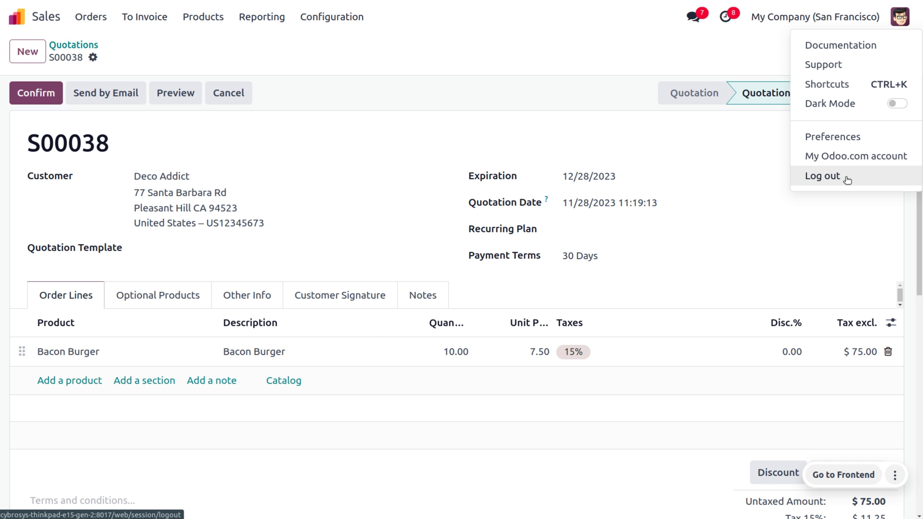
left_click(480, 239)
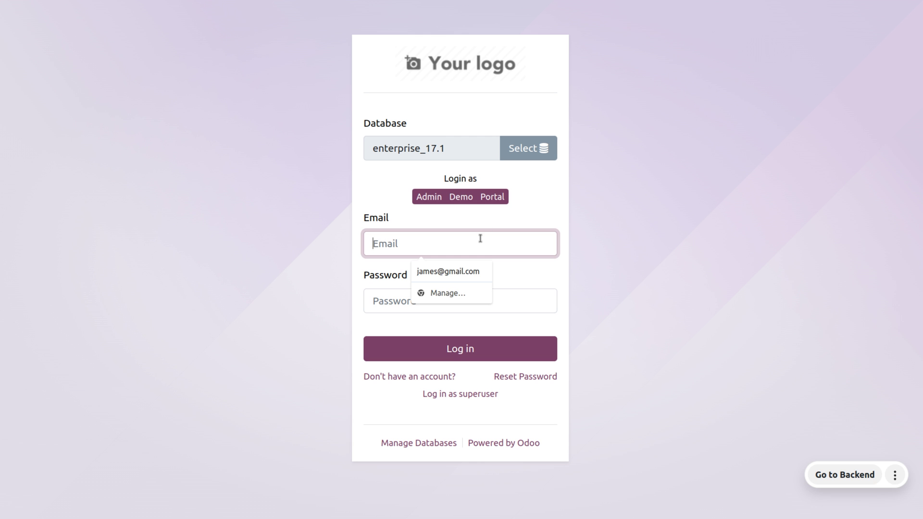
key("ctrl+v")
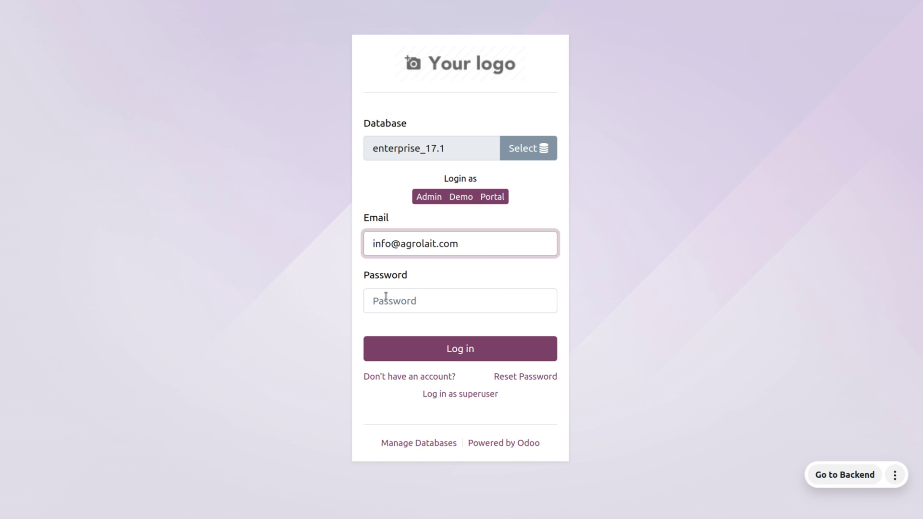
left_click(419, 301)
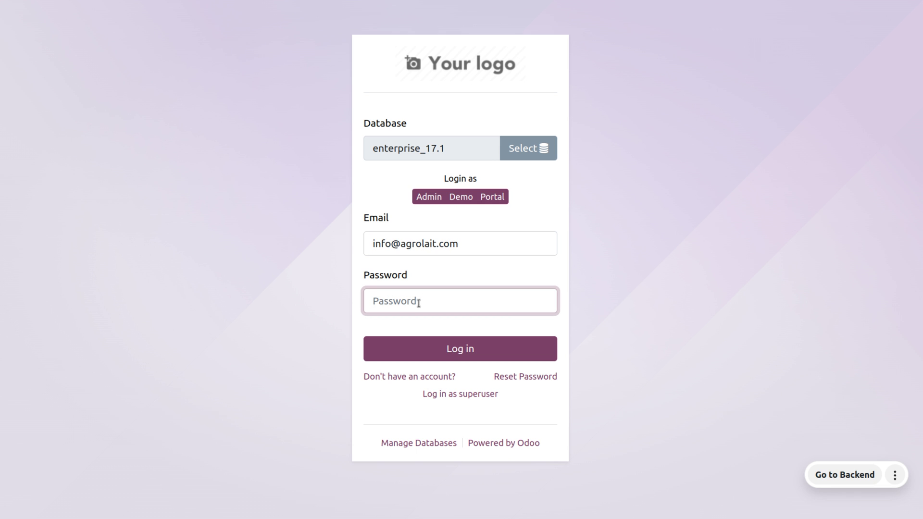
type("•••••••••")
left_click(448, 353)
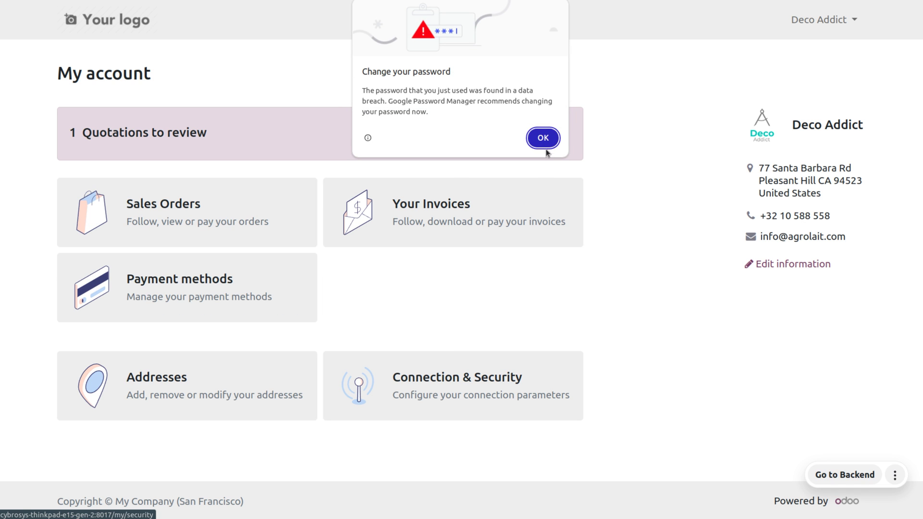
- Open quotation S00038 from the portal's quotations awaiting review
left_click(543, 139)
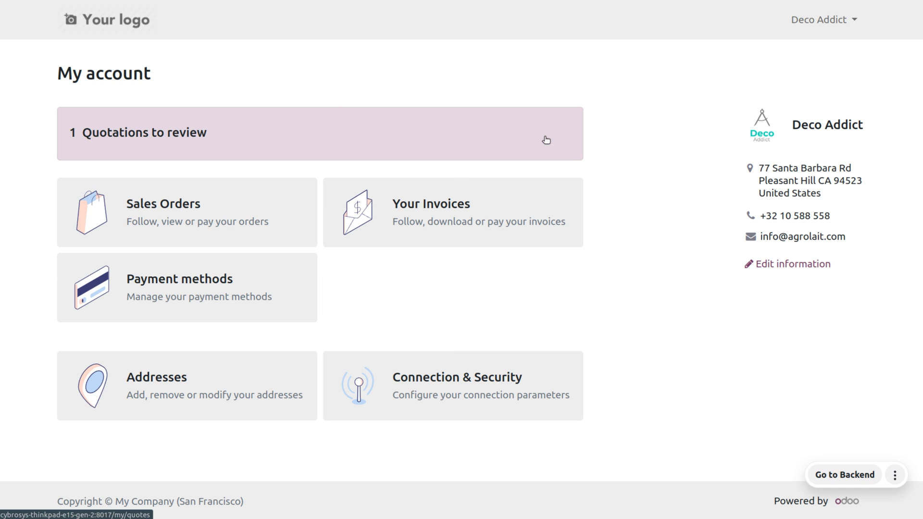
left_click(152, 133)
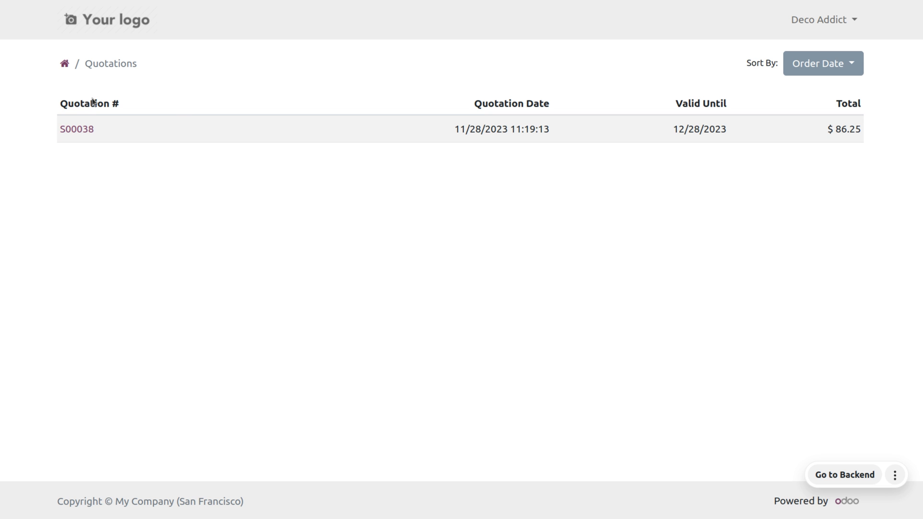
left_click(78, 130)
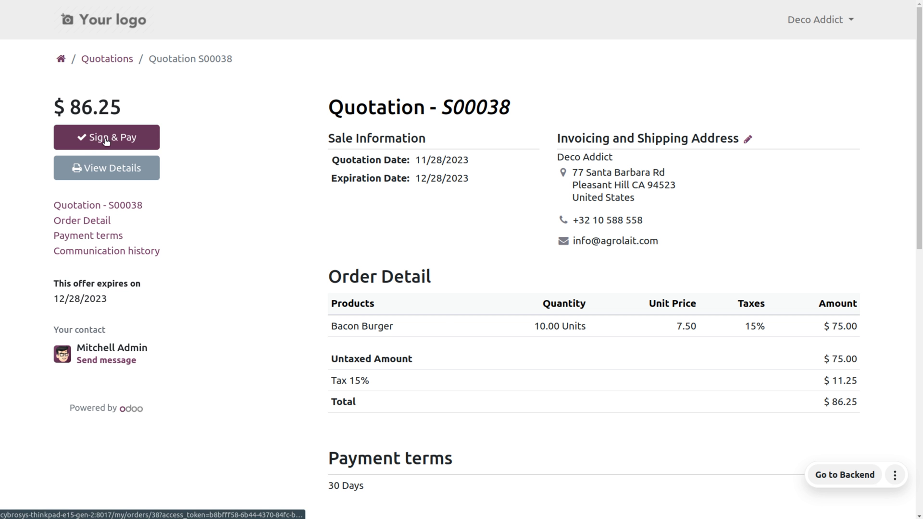
- Start Sign & Pay on S00038 to bring up the prefilled signing form
scroll(441, 310, "down", 10)
scroll(442, 309, "up", 3)
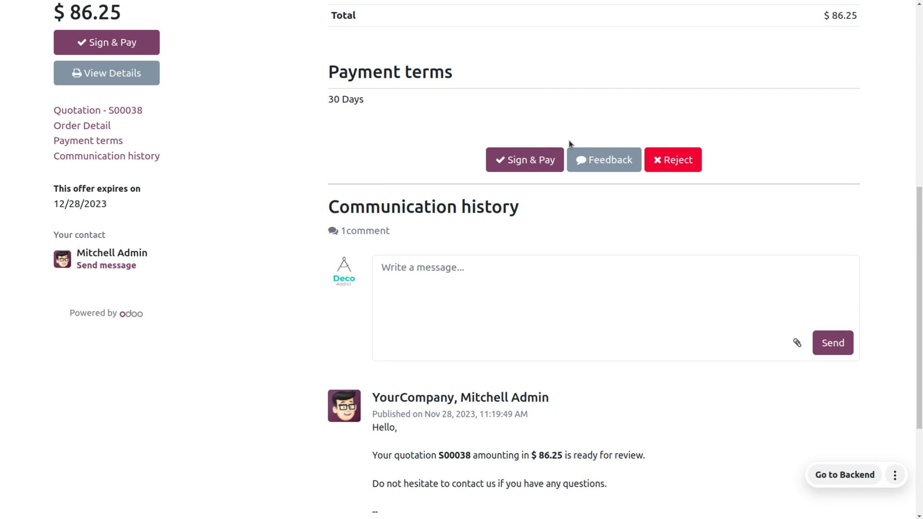
left_click(502, 153)
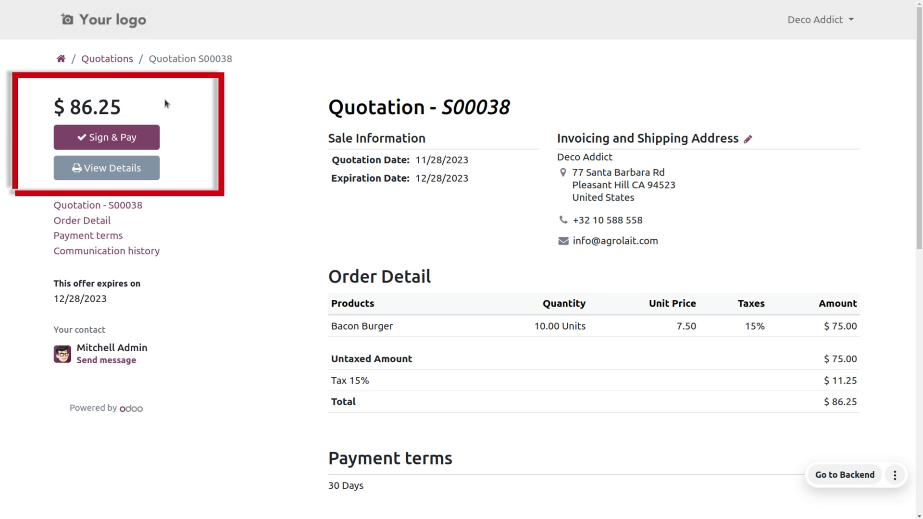
left_click(115, 139)
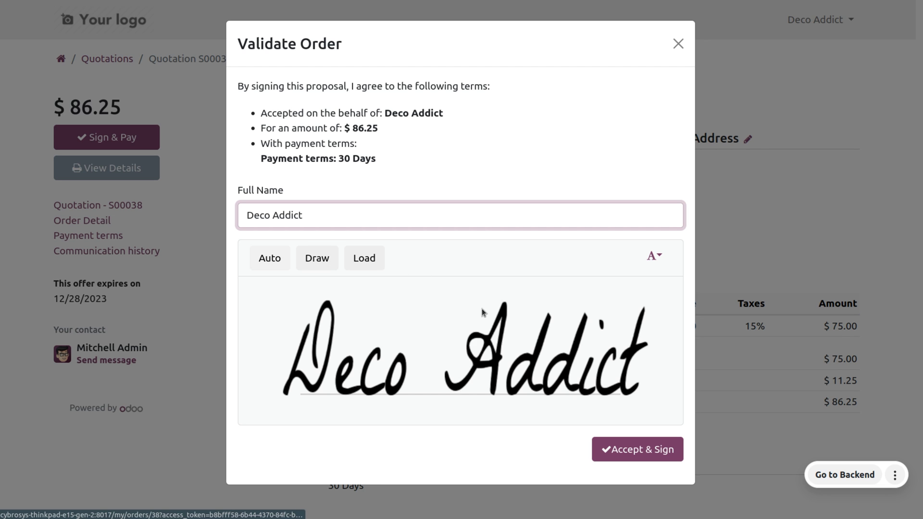
- Accept and sign quotation S00038 with the prefilled signature to reach the $86.25 payment form
left_click(640, 460)
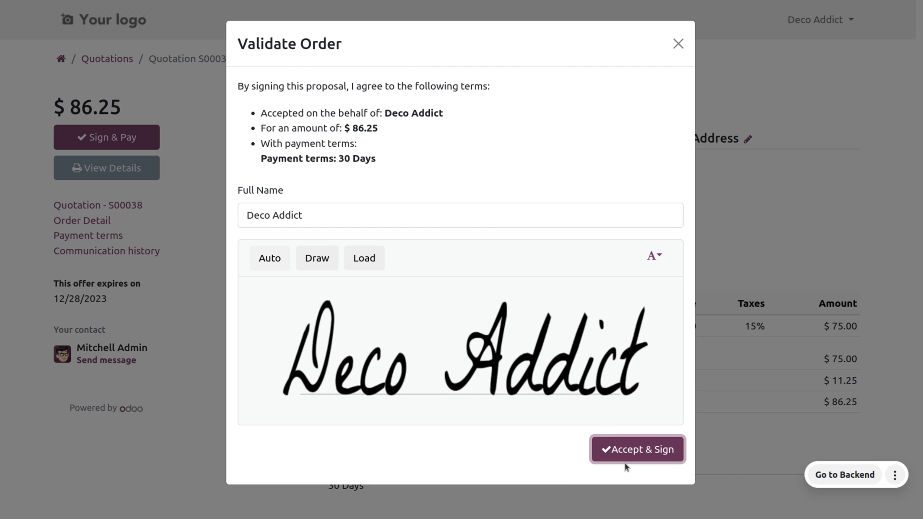
left_click(627, 448)
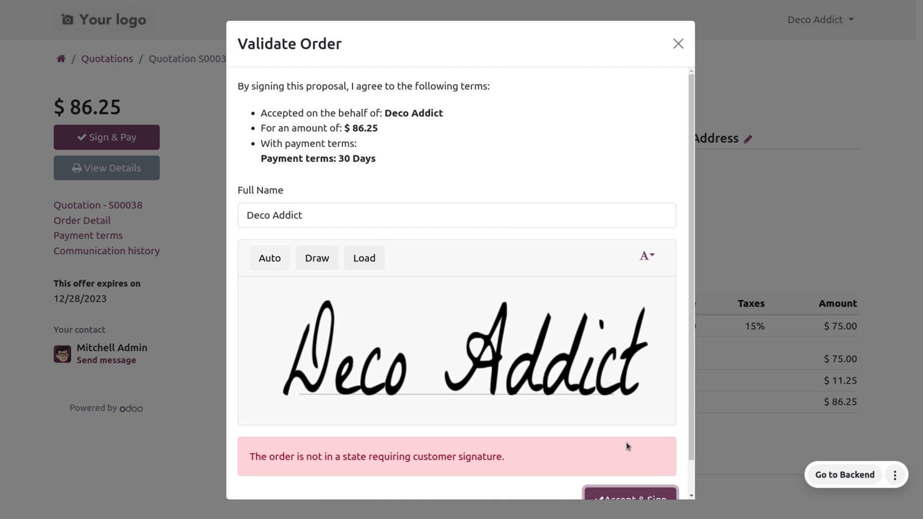
scroll(627, 447, "down", 1)
left_click(628, 463)
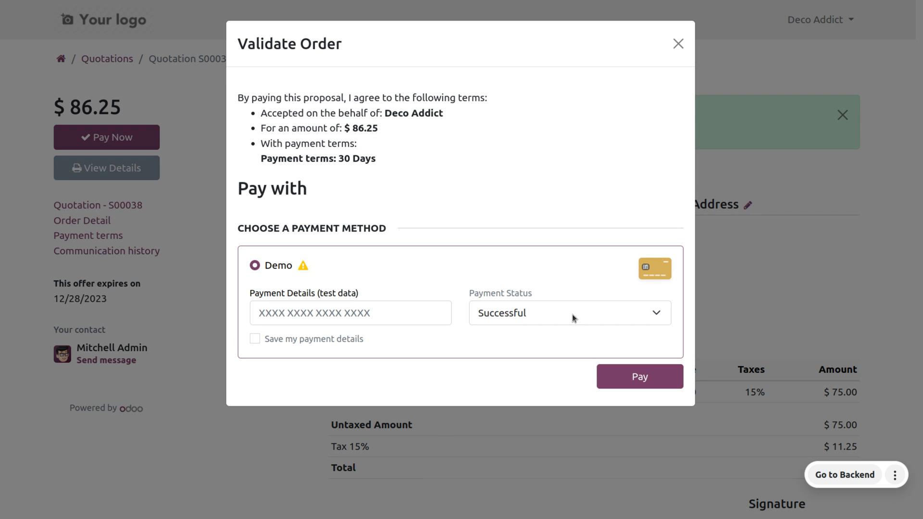
- Pay $86.25 for S00038 using the Demo method with Successful payment status
left_click(555, 311)
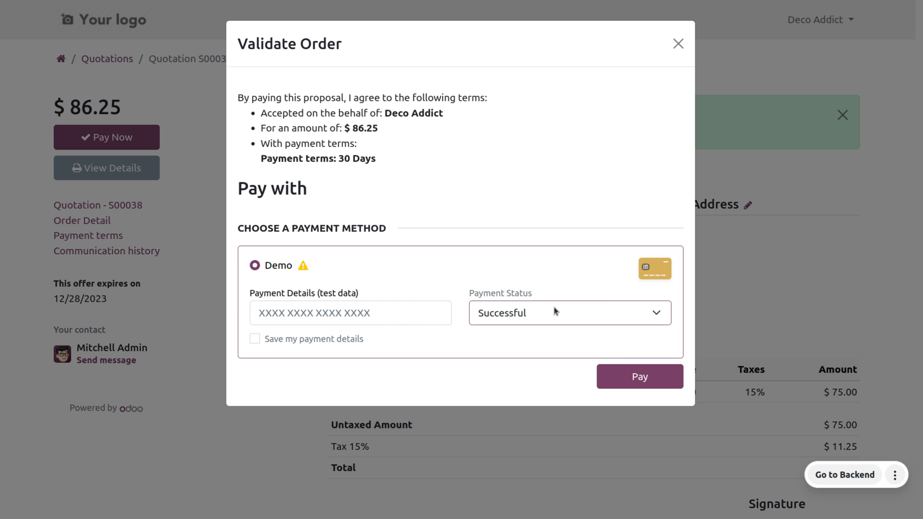
left_click(635, 376)
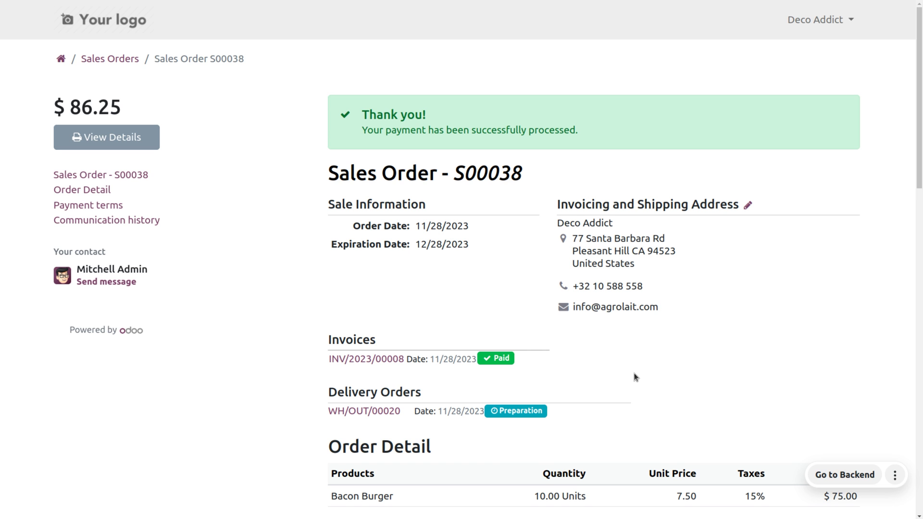
- Sign out of the customer portal and log back in as the administrator
left_click(842, 20)
left_click(802, 85)
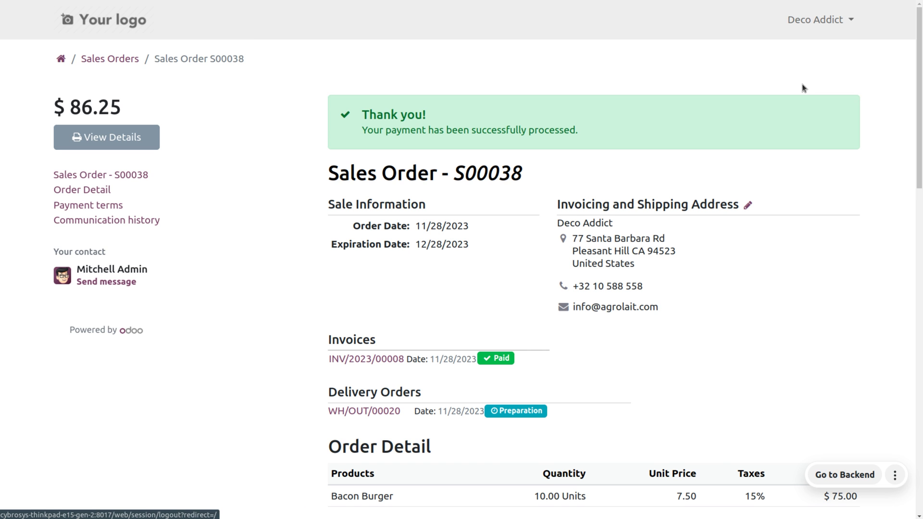
left_click(425, 197)
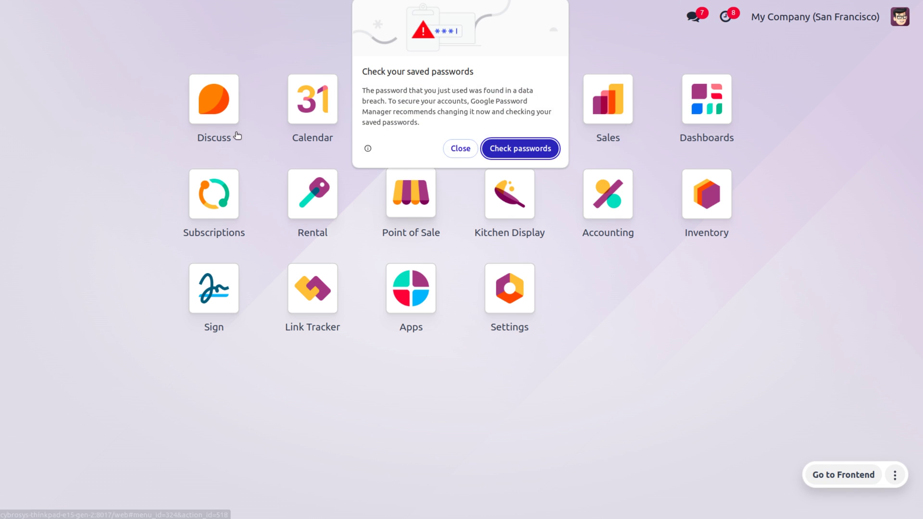
left_click(460, 148)
- Open sales order S00038 from the Sales app
type("sa")
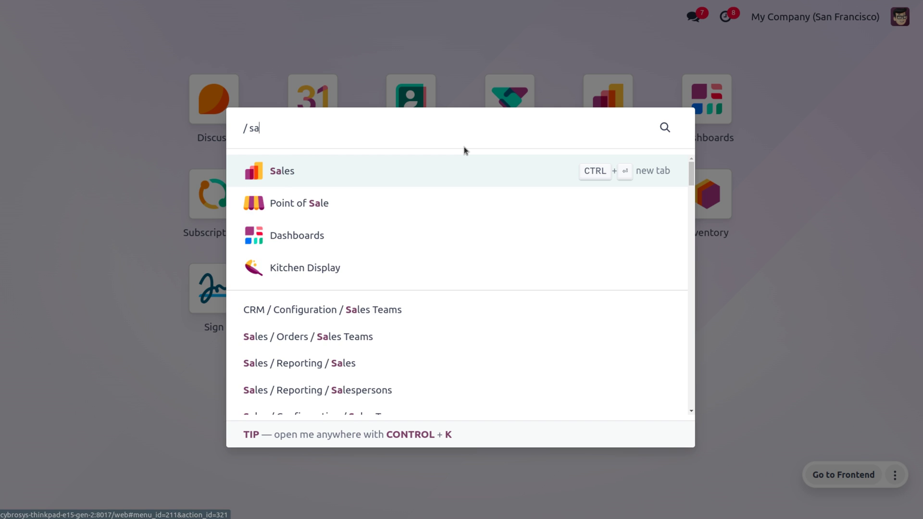
key("Return")
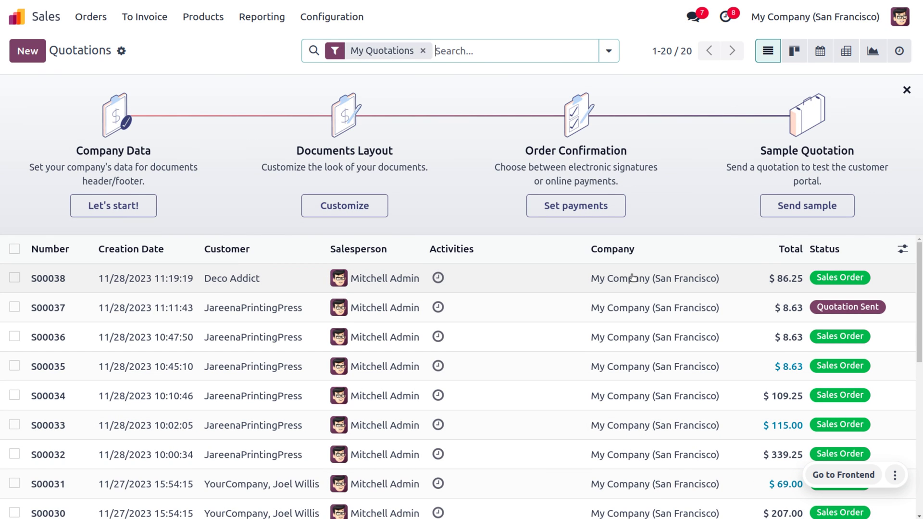
left_click(234, 288)
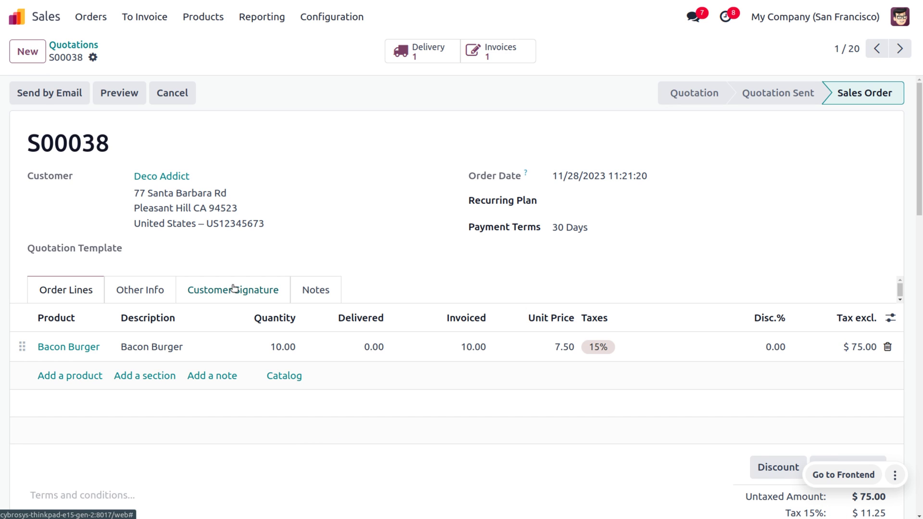